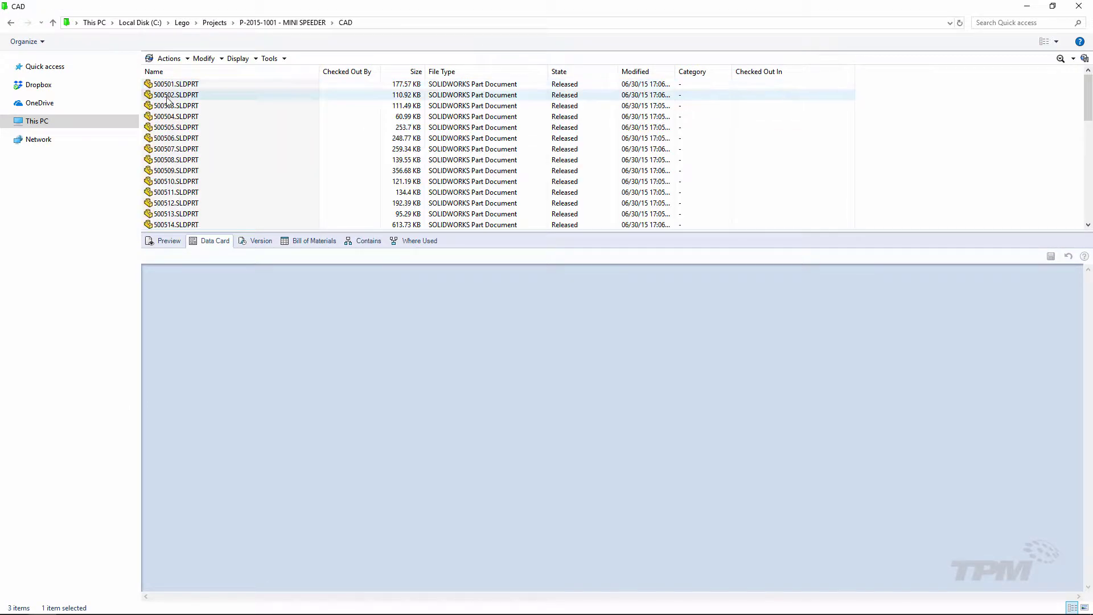
Step: Browse the Misc folder's gold.png image, then open the Tech Docs folder
key(BackSpace)
double_click(162, 96)
click(168, 116)
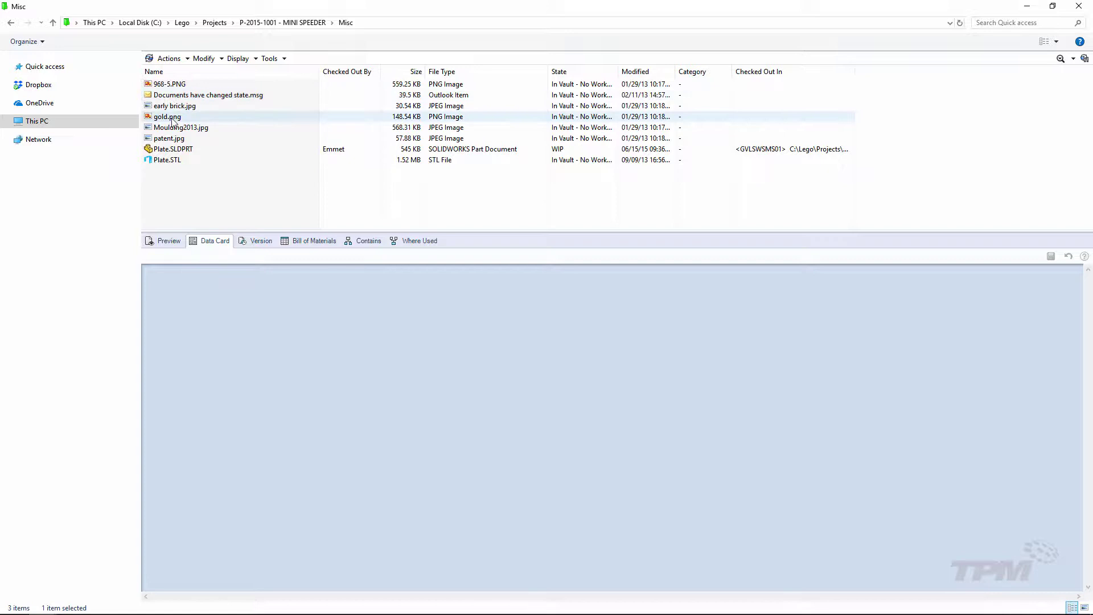
key(BackSpace)
double_click(169, 105)
click(169, 107)
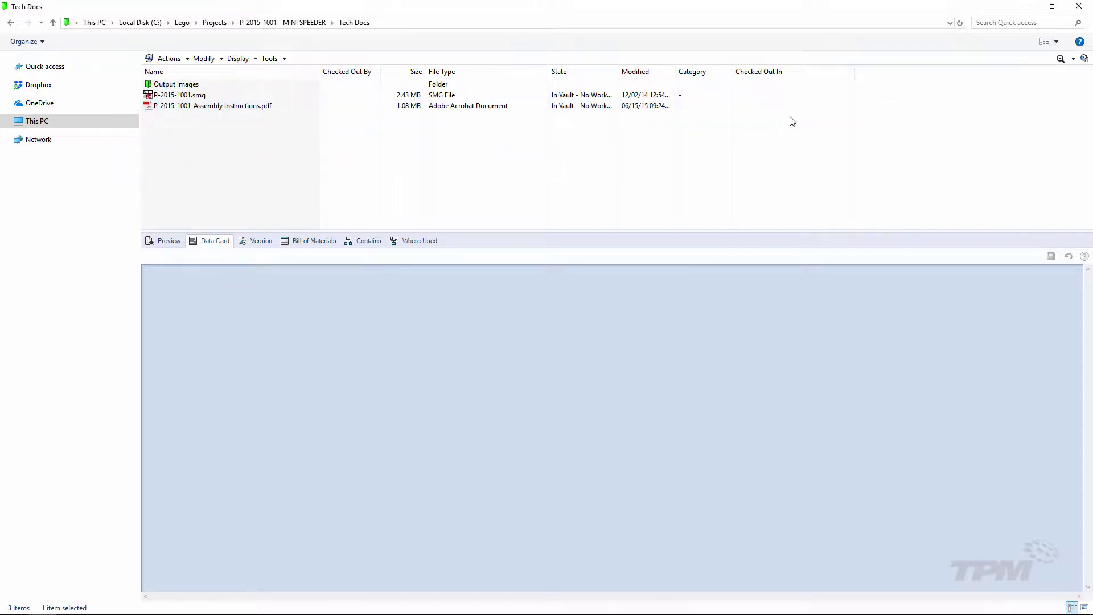
Step: Run a Quick Search for parts with Material abs
click(1073, 59)
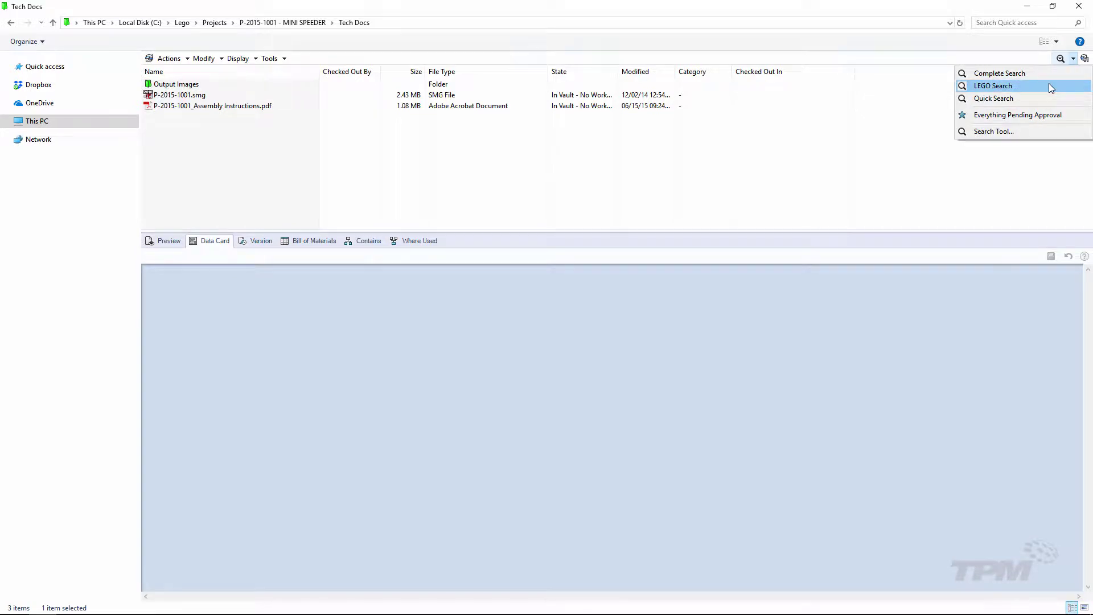
click(1008, 83)
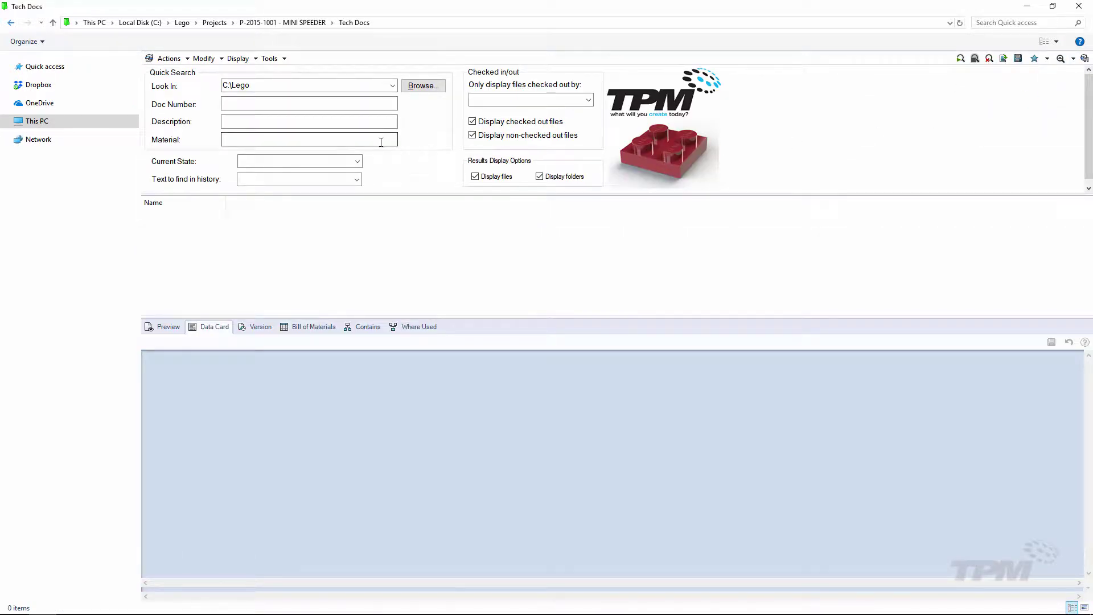
click(381, 141)
text(abs)
key(Return)
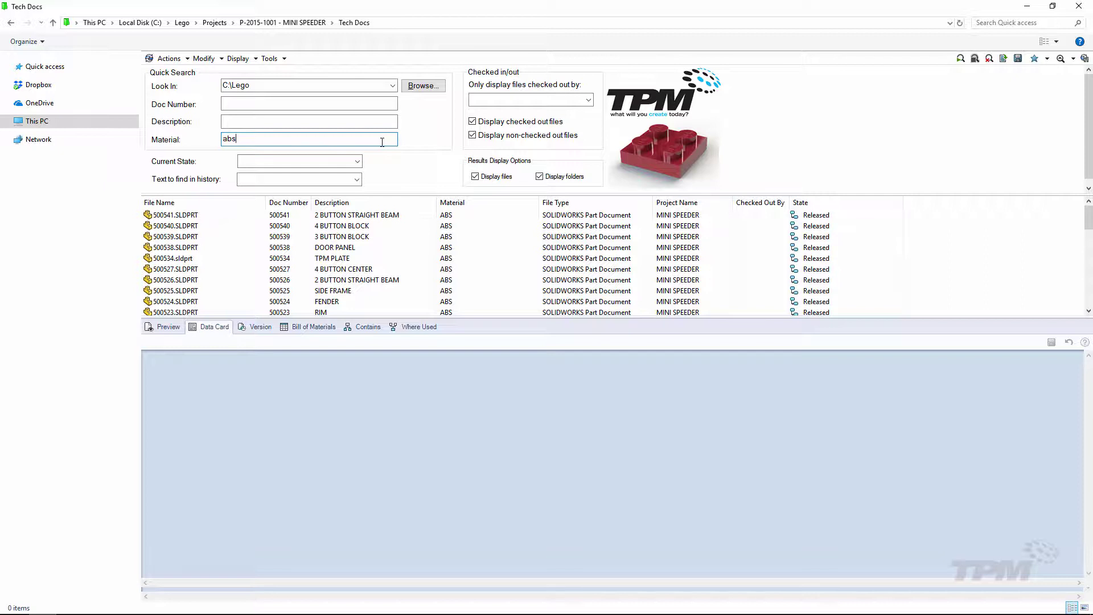
Step: Run the Everything Pending Approval favorite search
click(1047, 60)
click(1047, 75)
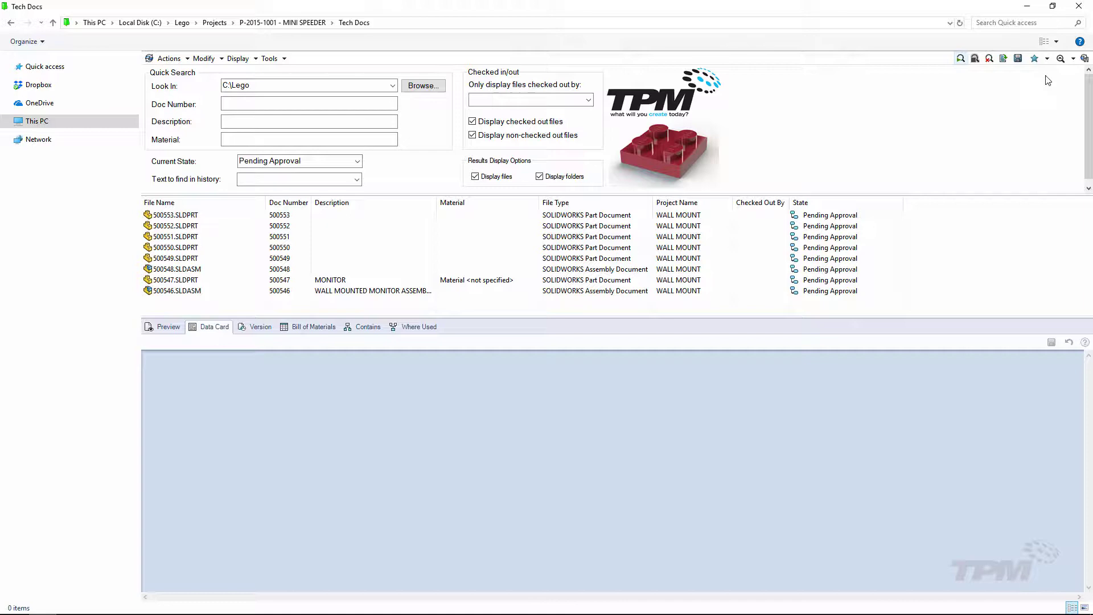
click(1073, 59)
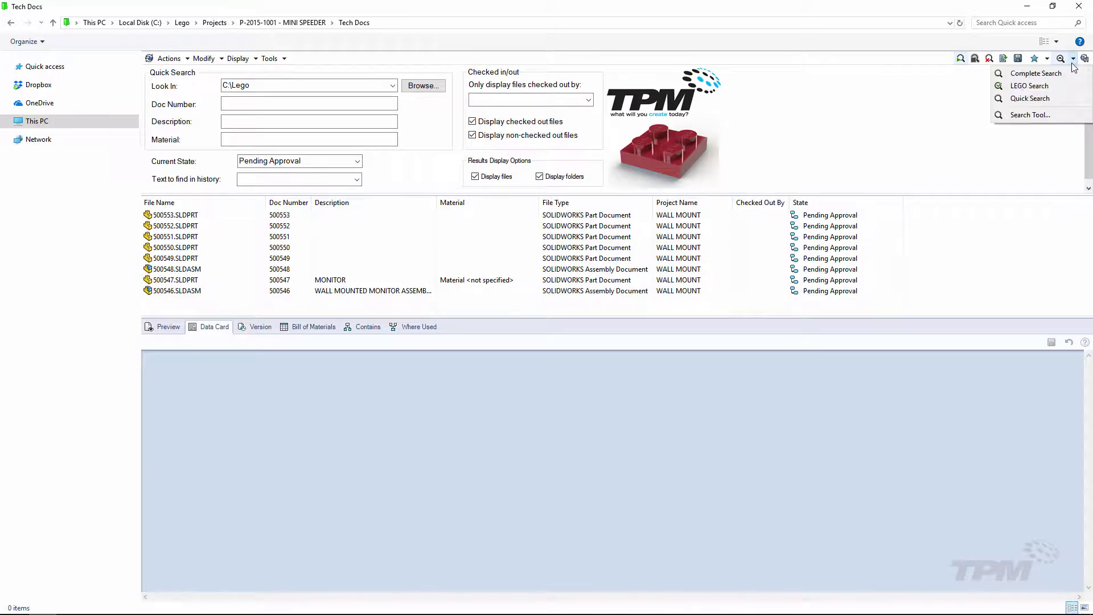
Step: In the Search Tool, find files checked out by Batman and save a favorite shared with Batman
click(1039, 113)
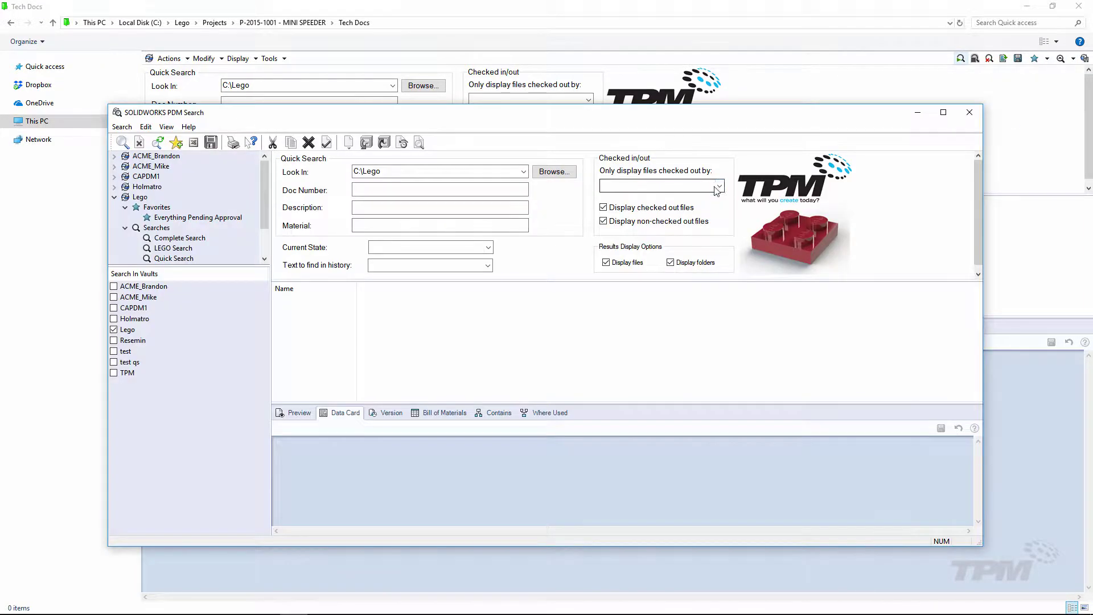
click(718, 185)
click(615, 207)
key(Return)
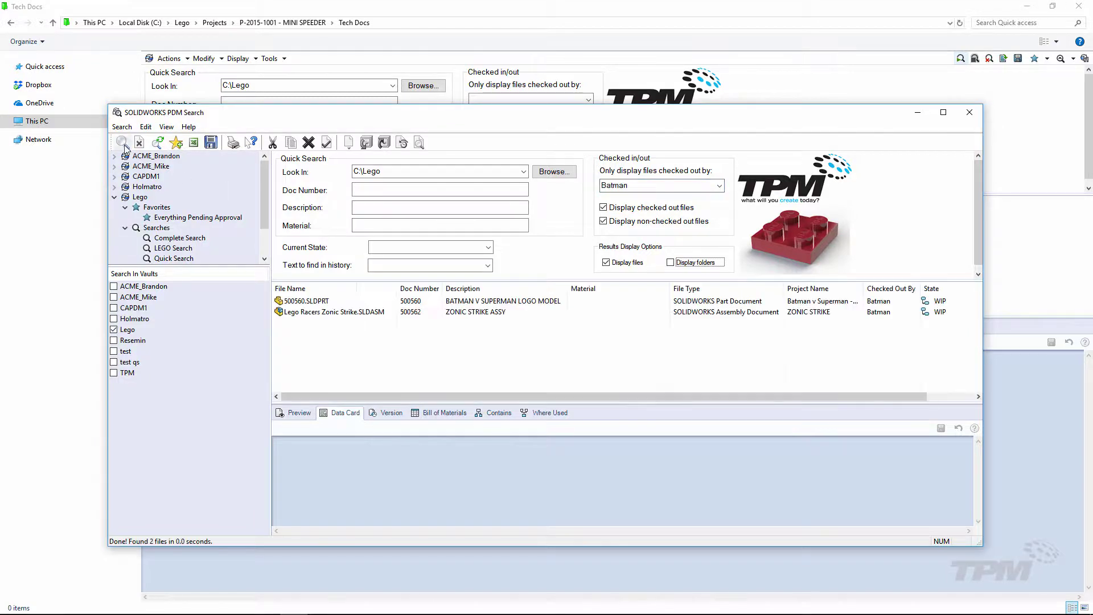
click(177, 143)
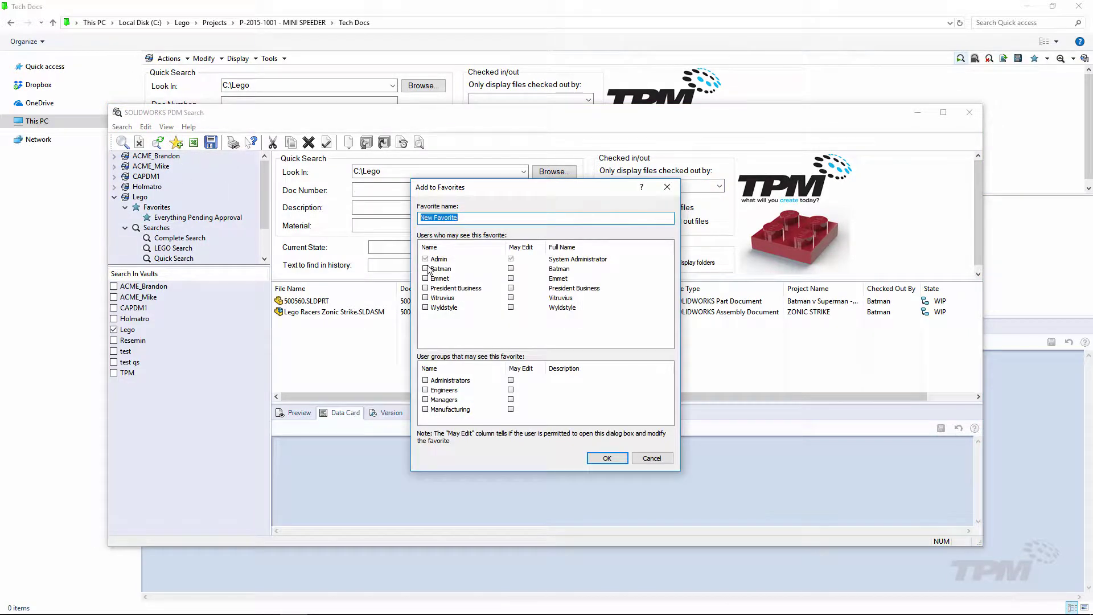
click(512, 268)
text(Ev)
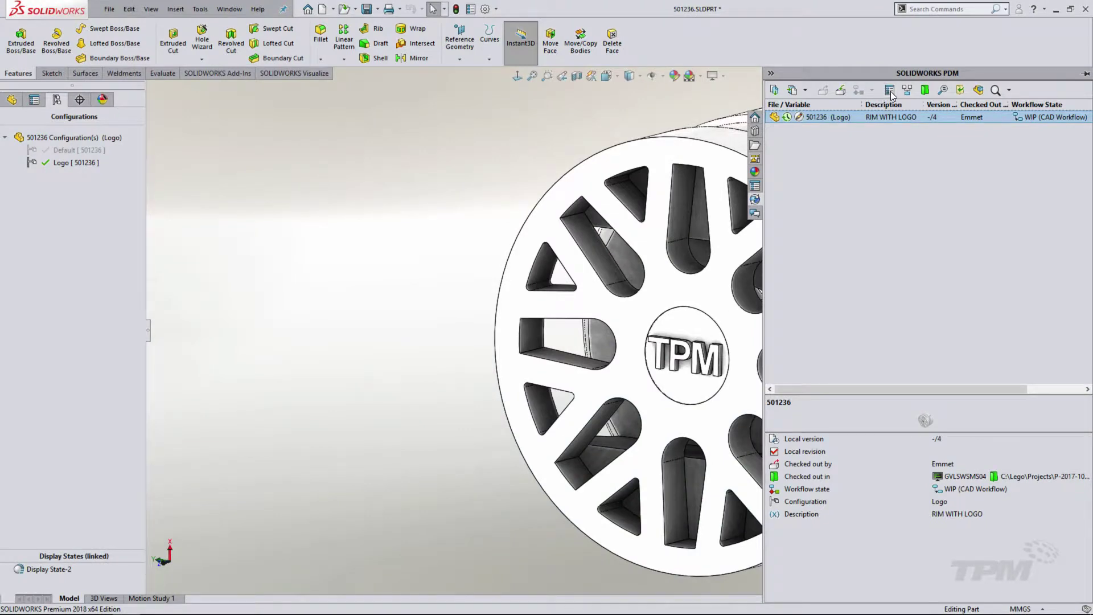
Step: Open the RIM WITH LOGO data card, set type to buy, and view the @, Default and Logo tabs
click(891, 91)
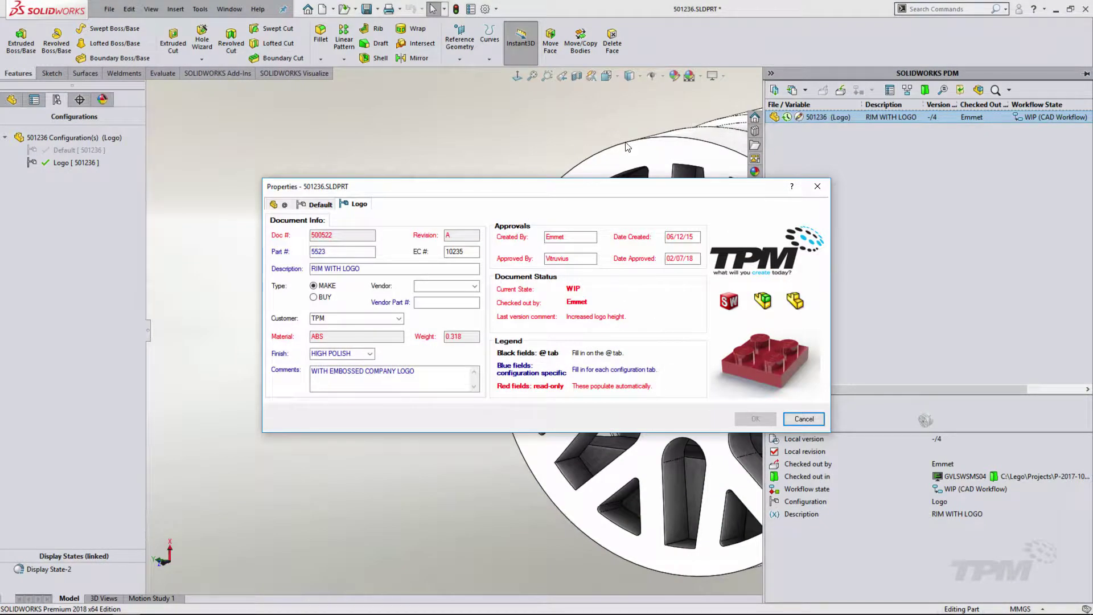
click(284, 205)
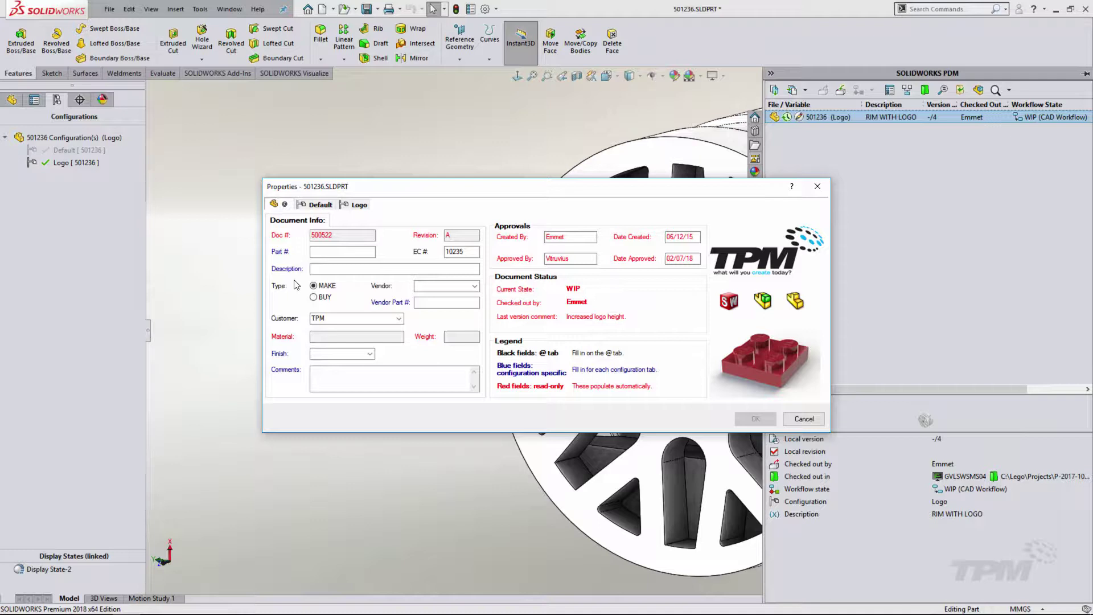
click(313, 297)
click(313, 286)
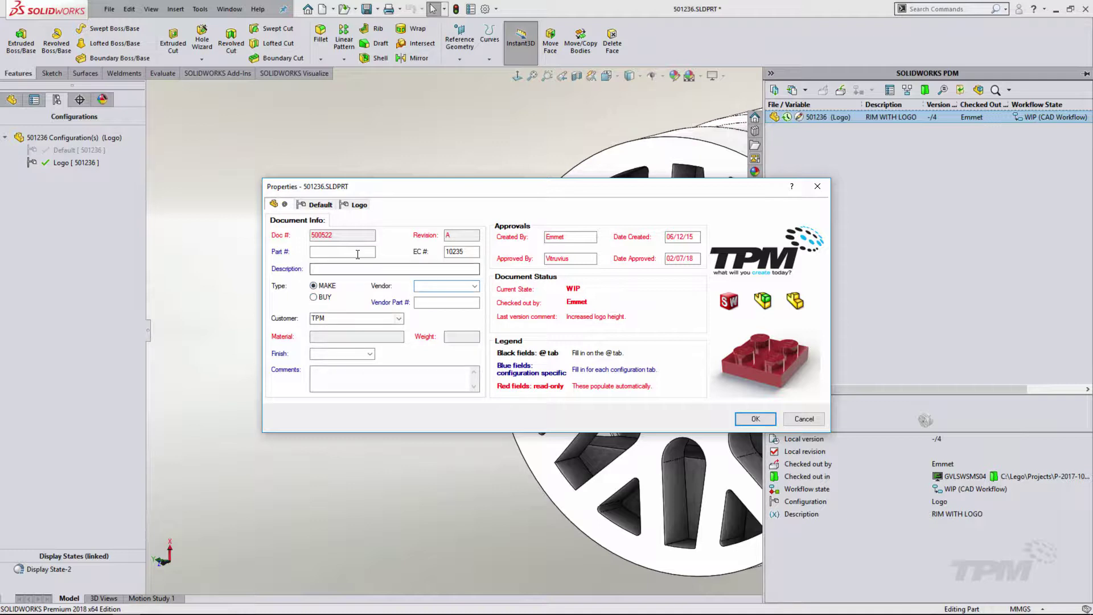
click(320, 204)
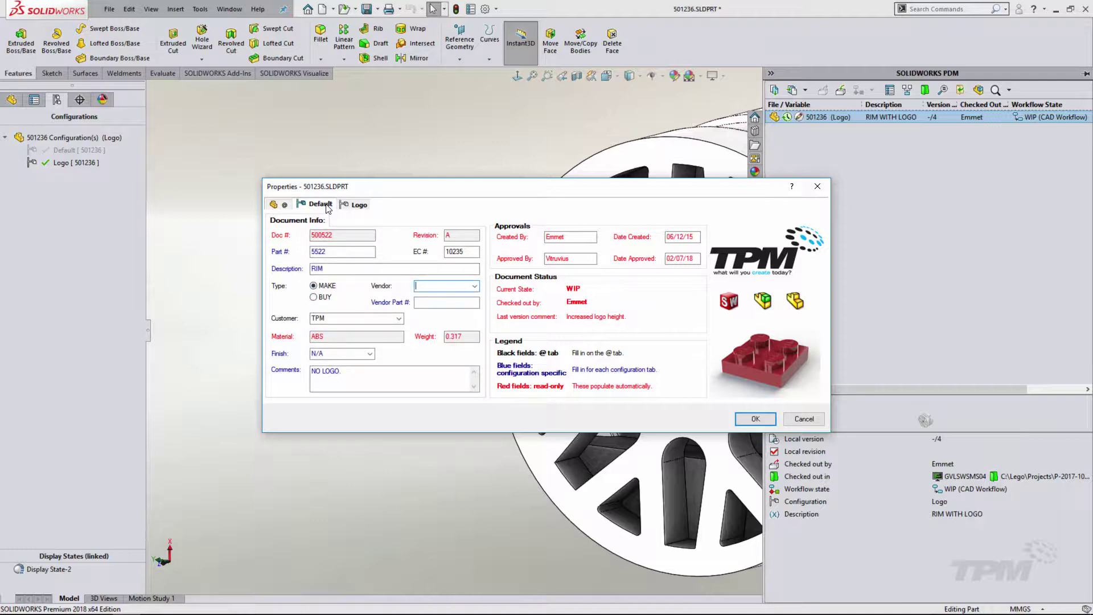
click(355, 204)
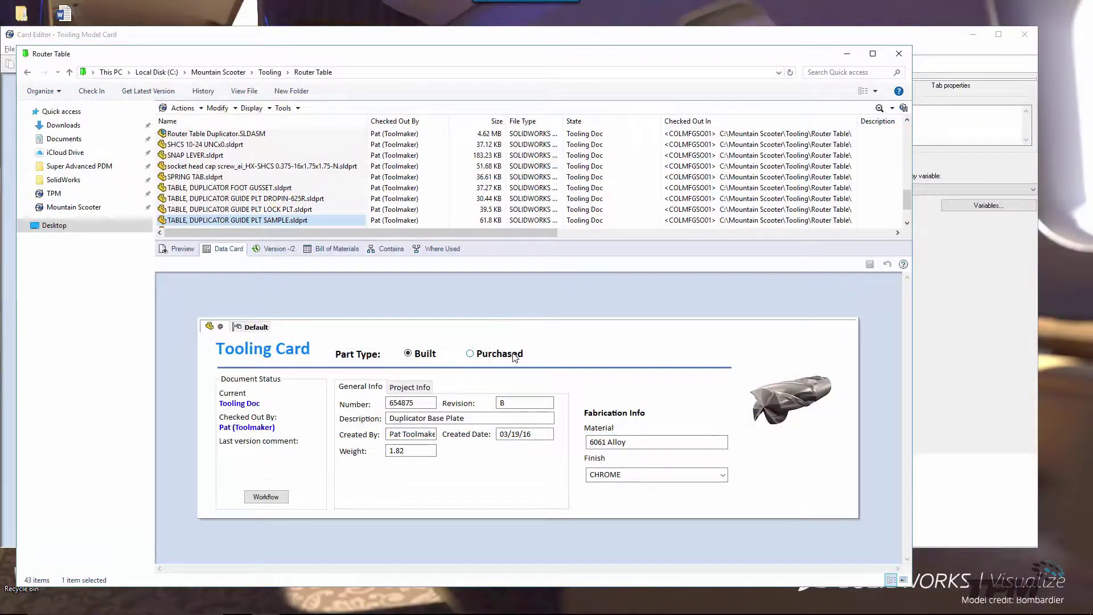
Step: Mark LOCK PLT as purchased from Siemens with vendor PN 23454 and save the card
click(723, 475)
click(656, 475)
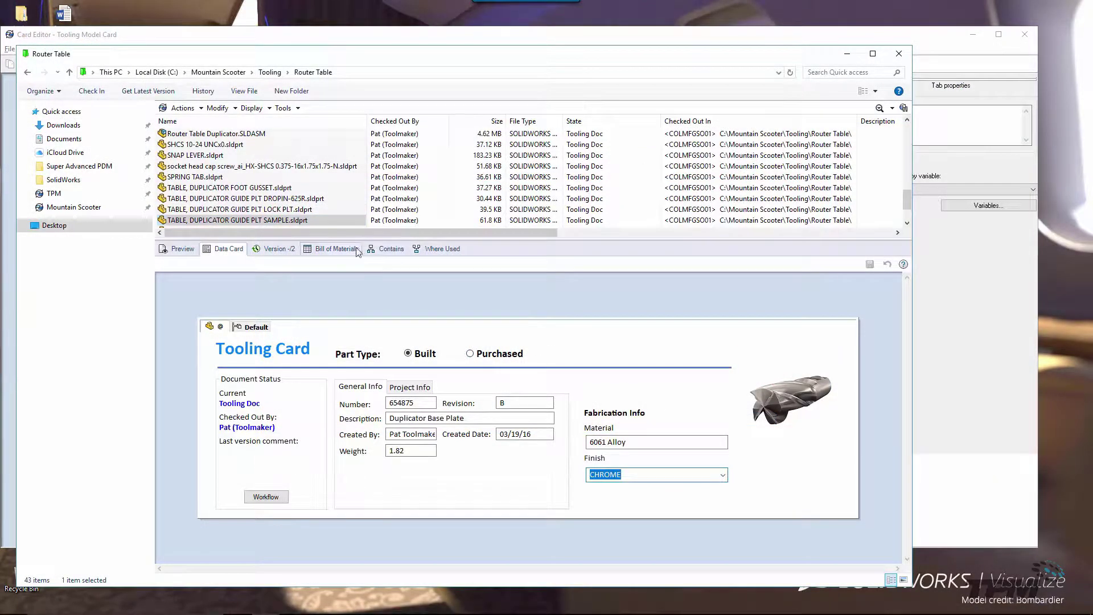
click(239, 209)
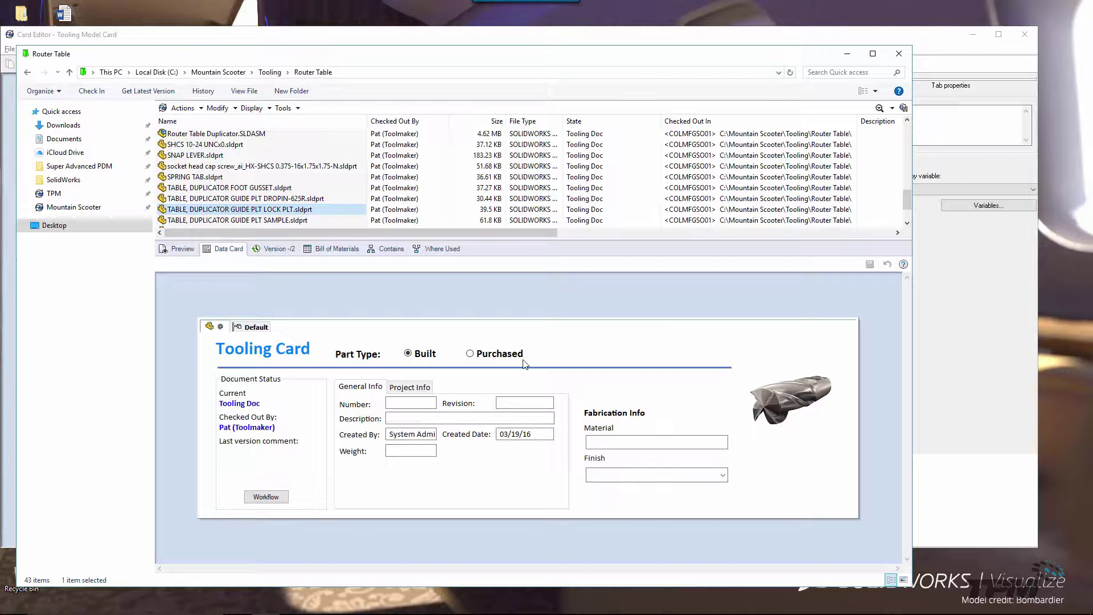
click(470, 354)
click(720, 445)
click(605, 399)
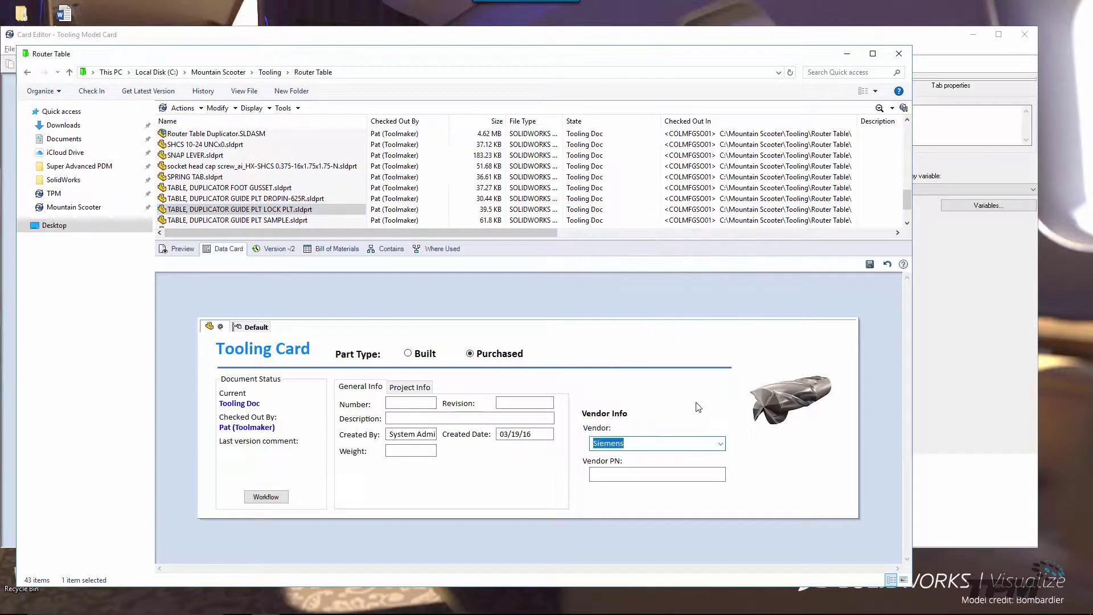
click(657, 475)
text(23454)
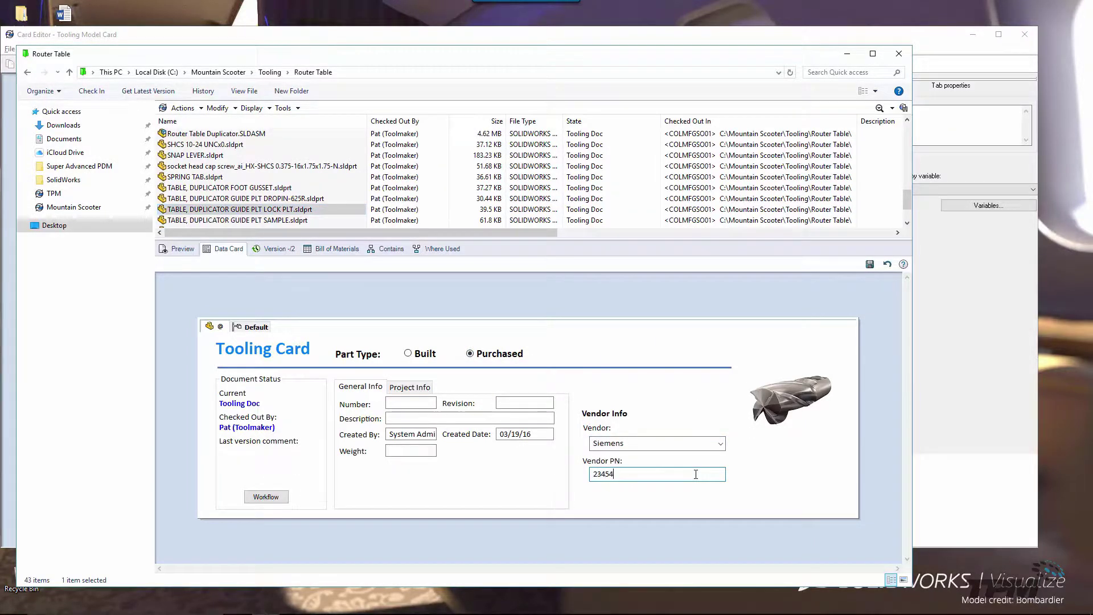
click(871, 265)
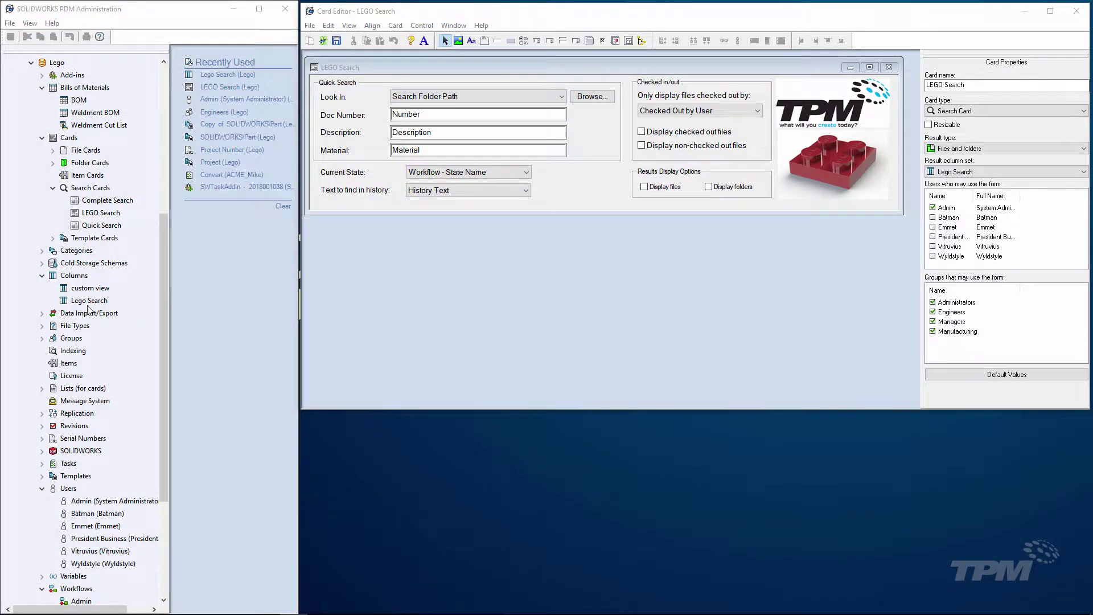
Step: Make Lego Search a Search Result column set with File Name width 209, and keep it as the card's result columns
double_click(89, 300)
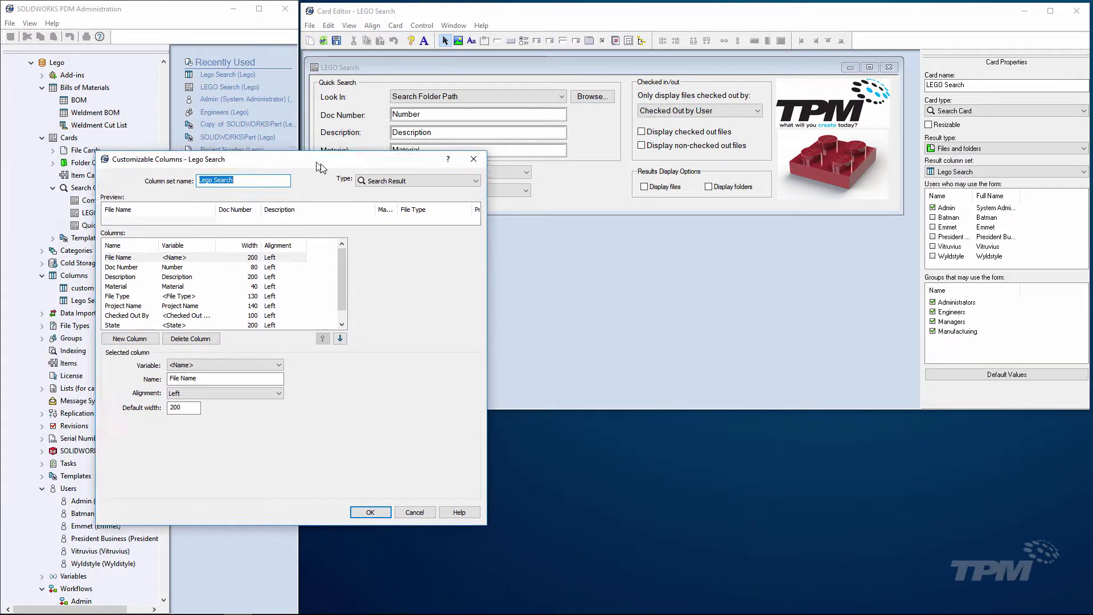
drag(227, 136, 544, 249)
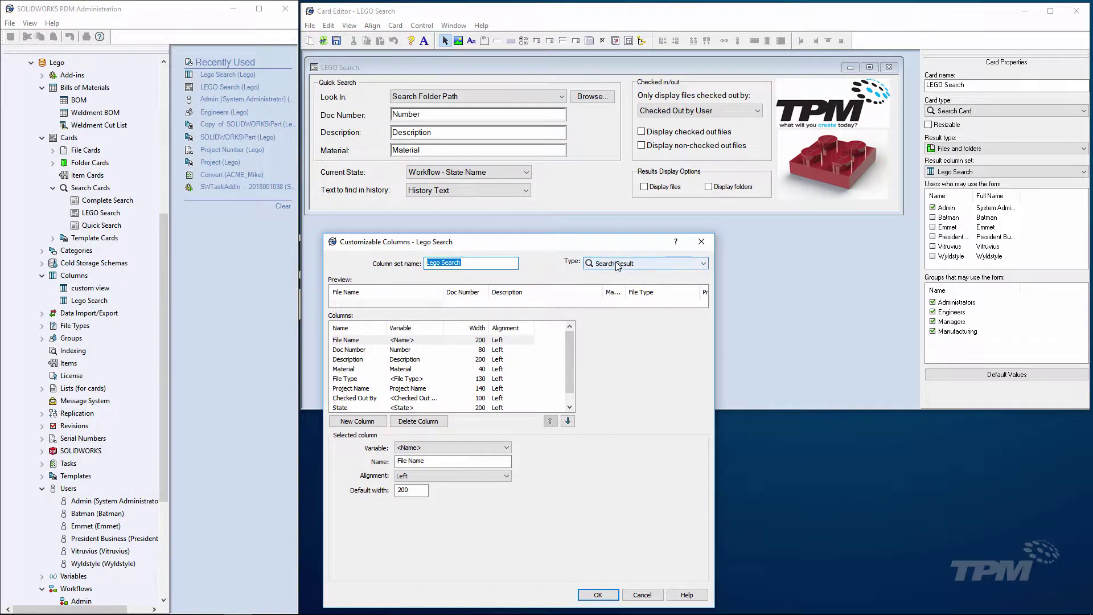
click(640, 263)
click(618, 267)
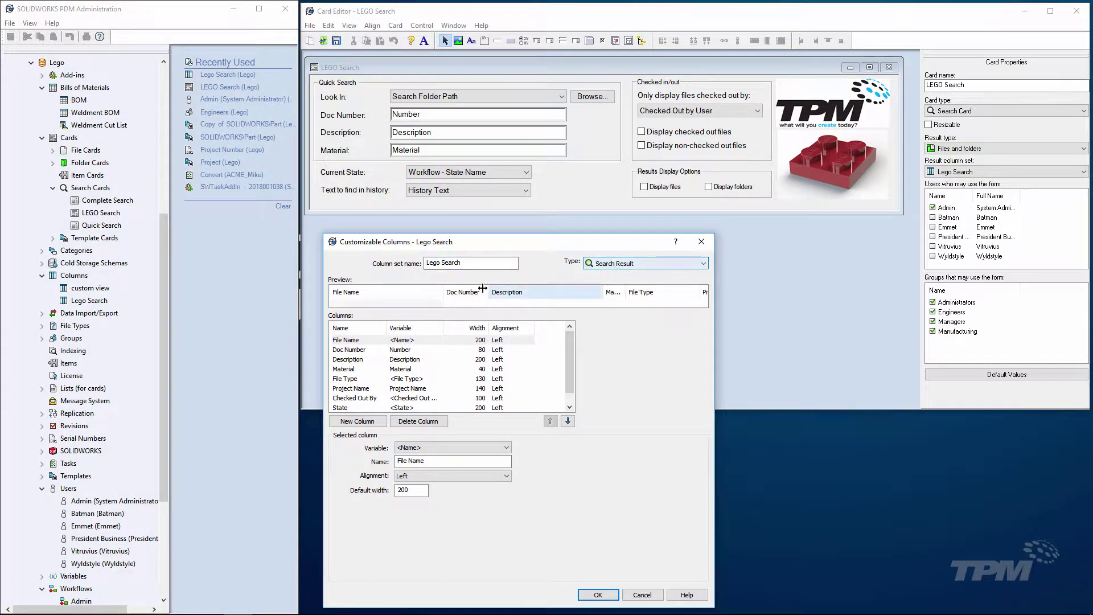
drag(450, 295, 456, 294)
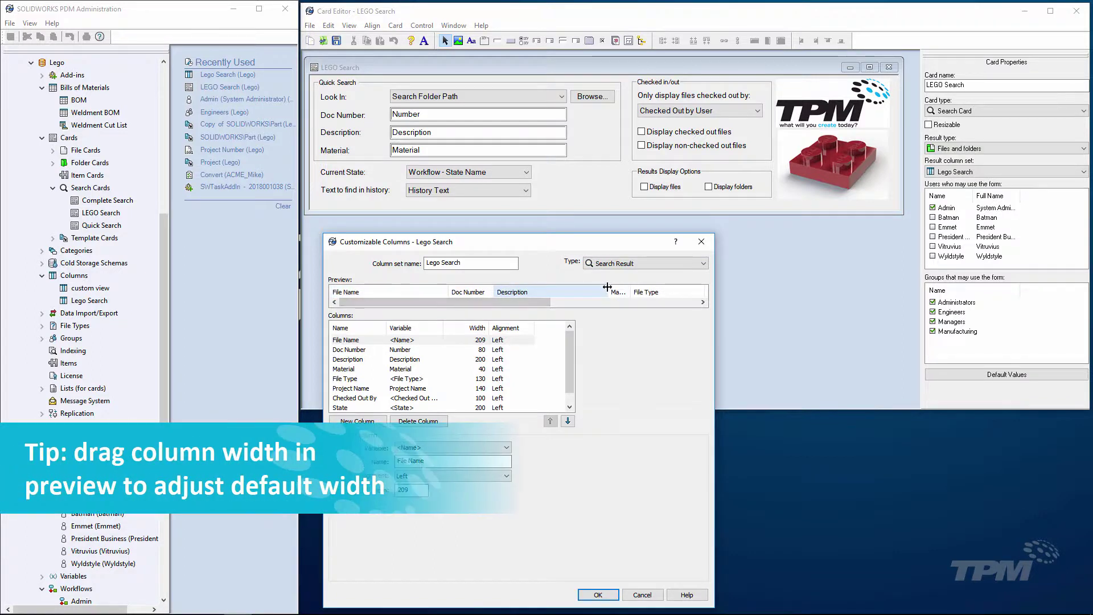
mouse_move(614, 294)
mouse_down()
mouse_move(603, 295)
mouse_move(660, 291)
mouse_up()
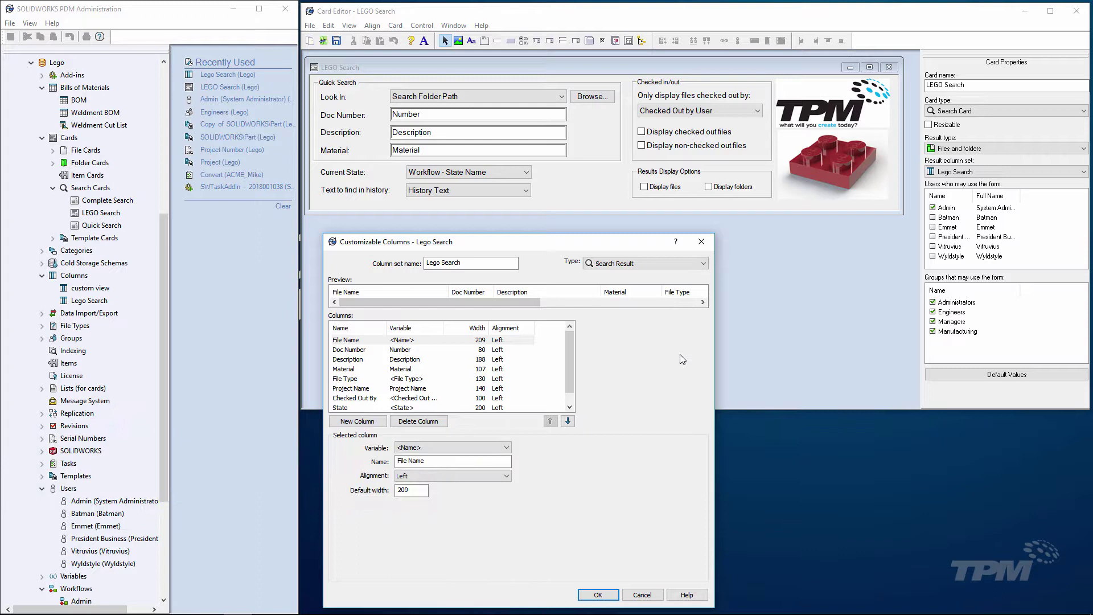
click(598, 594)
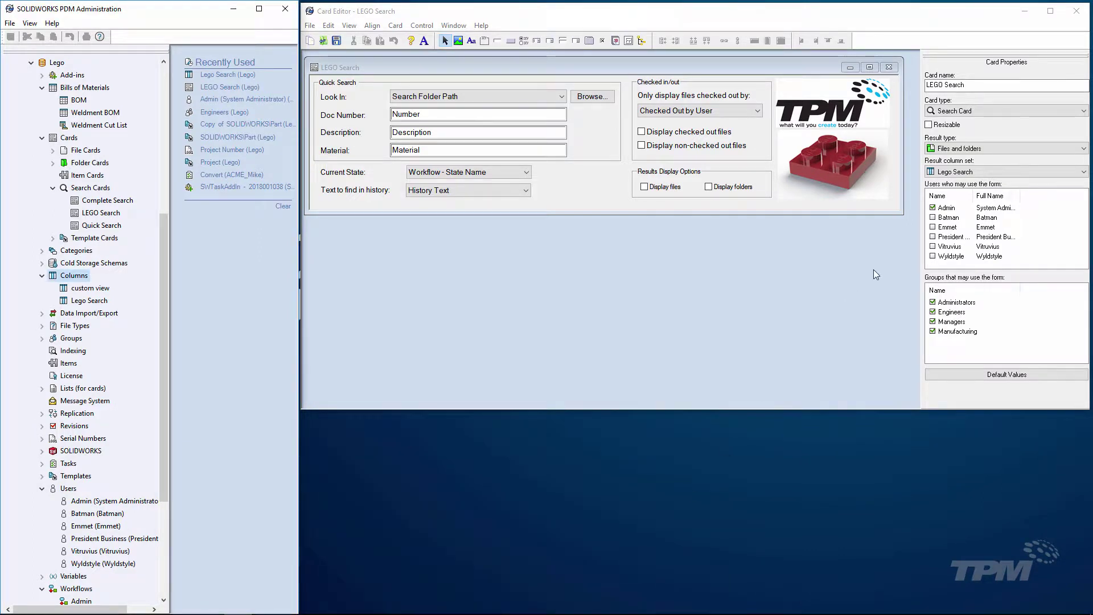
click(954, 171)
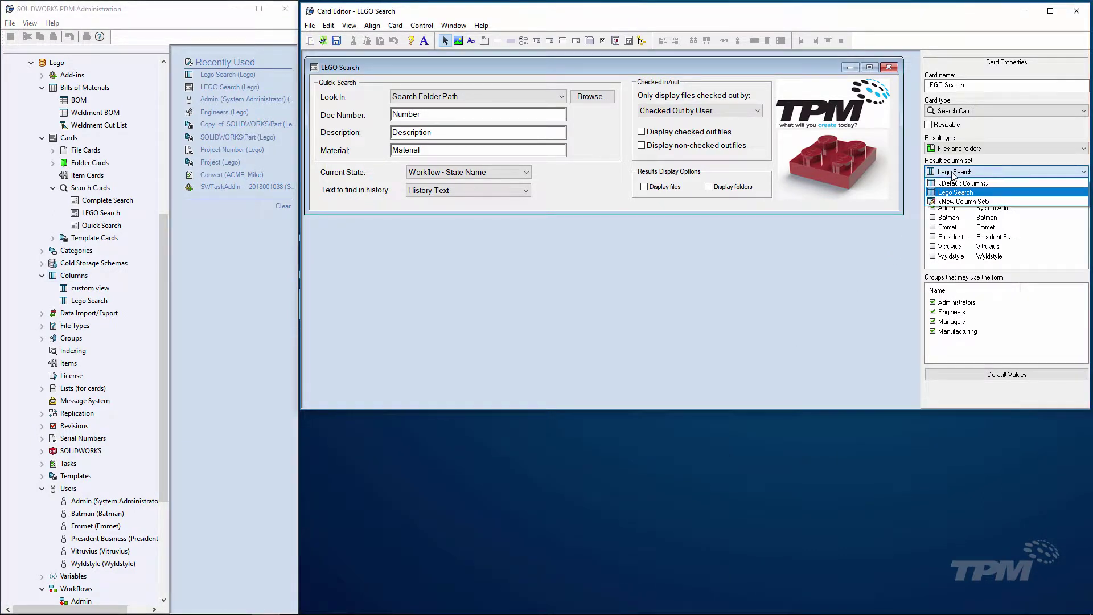
click(954, 182)
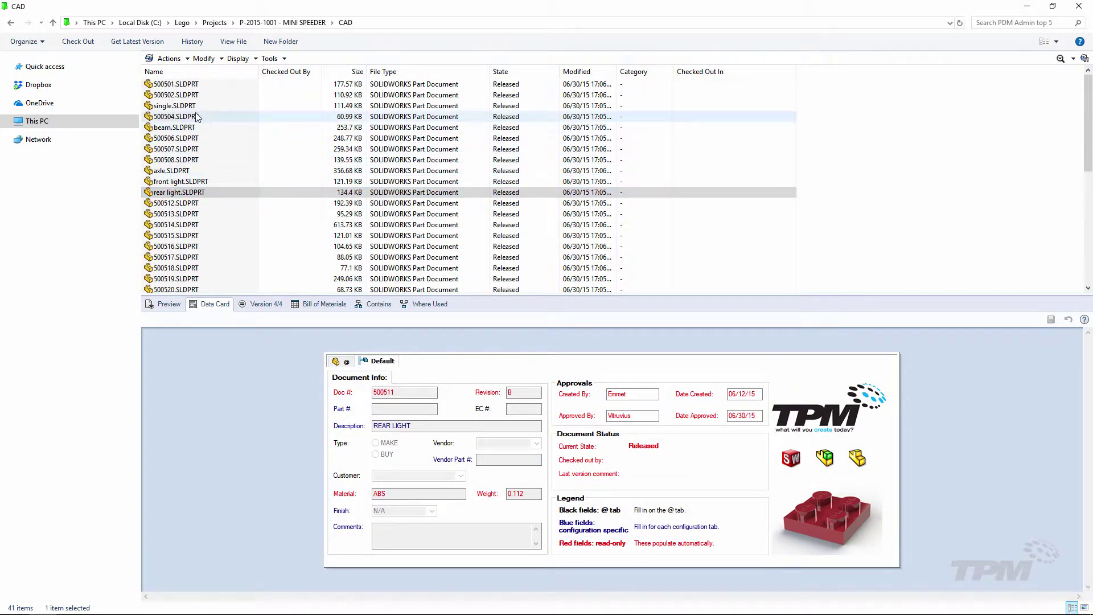
Step: Rename parts 500501–500516 as SOLIDWORKS parts, confirming they are checked in
click(191, 85)
shift+click(192, 248)
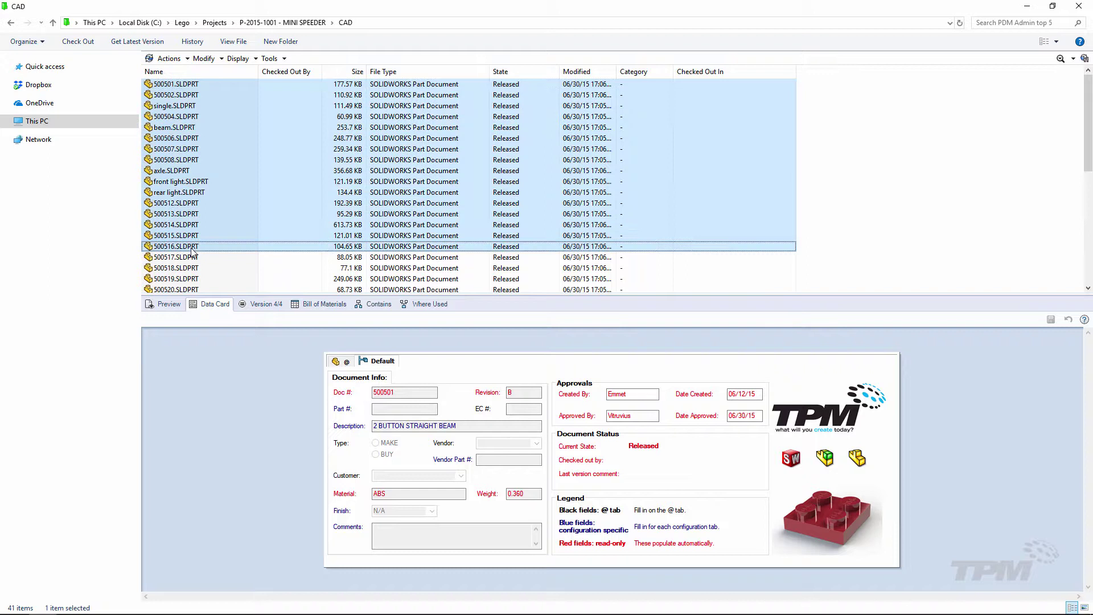
right_click(192, 248)
mouse_move(226, 478)
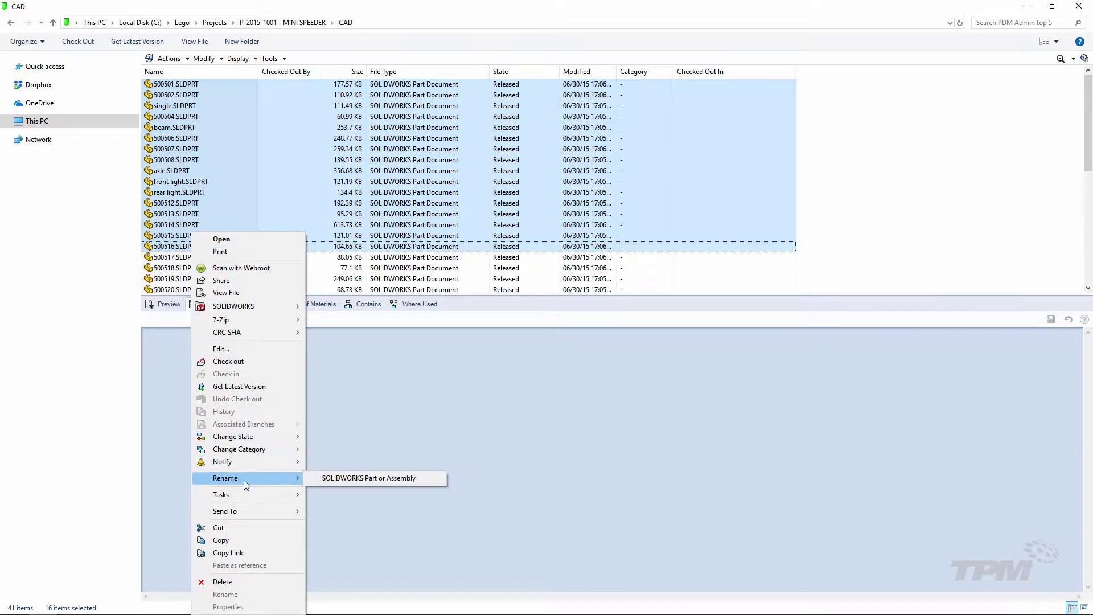
click(315, 479)
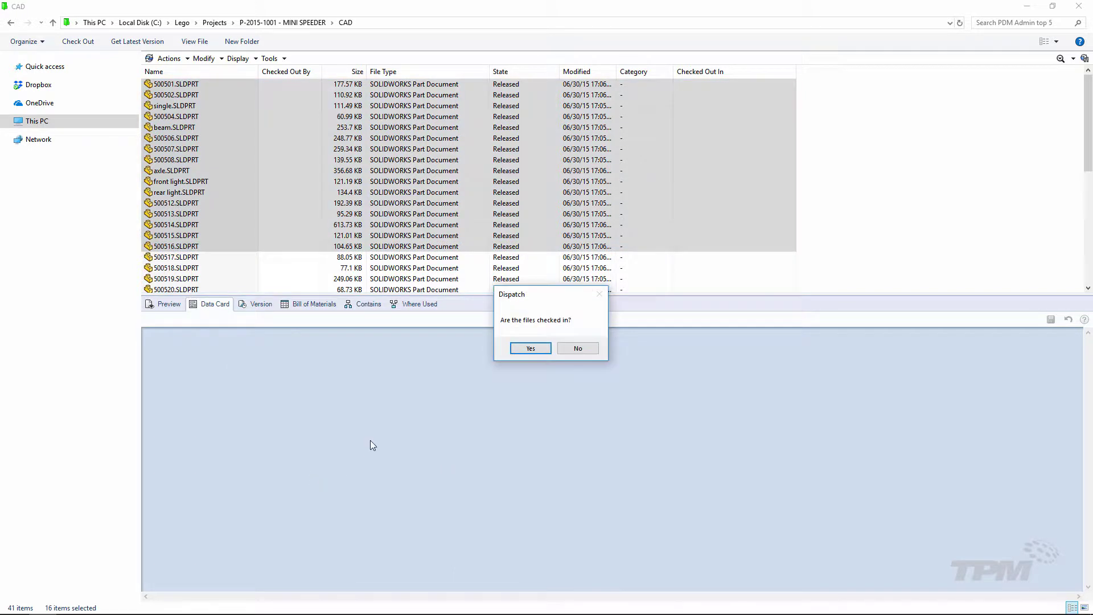
click(532, 349)
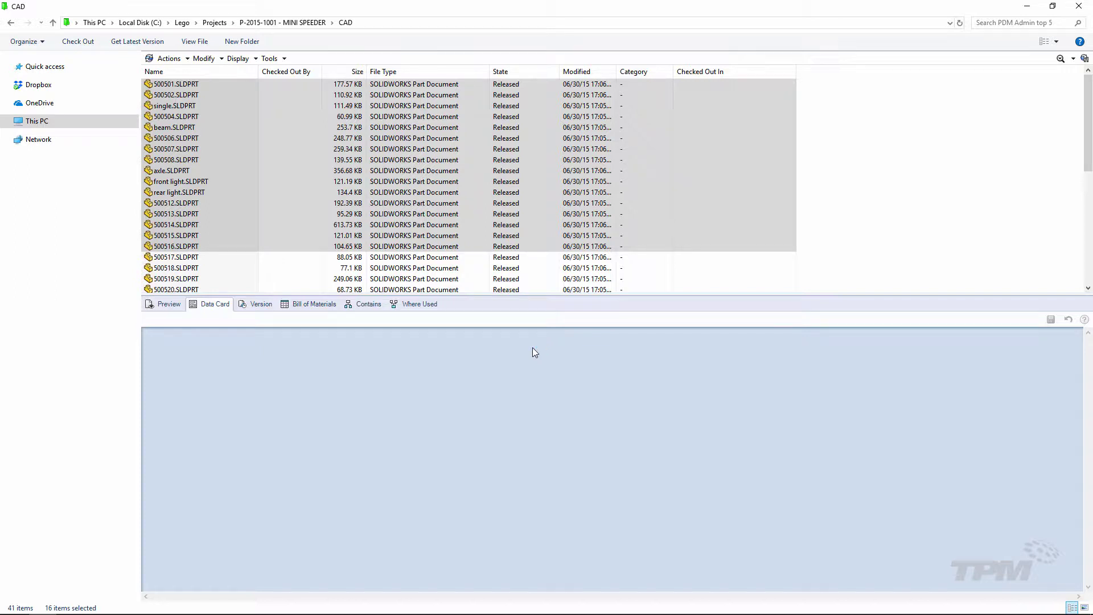
Step: Review the data cards of parts 500513 down to 500510
click(228, 251)
click(211, 215)
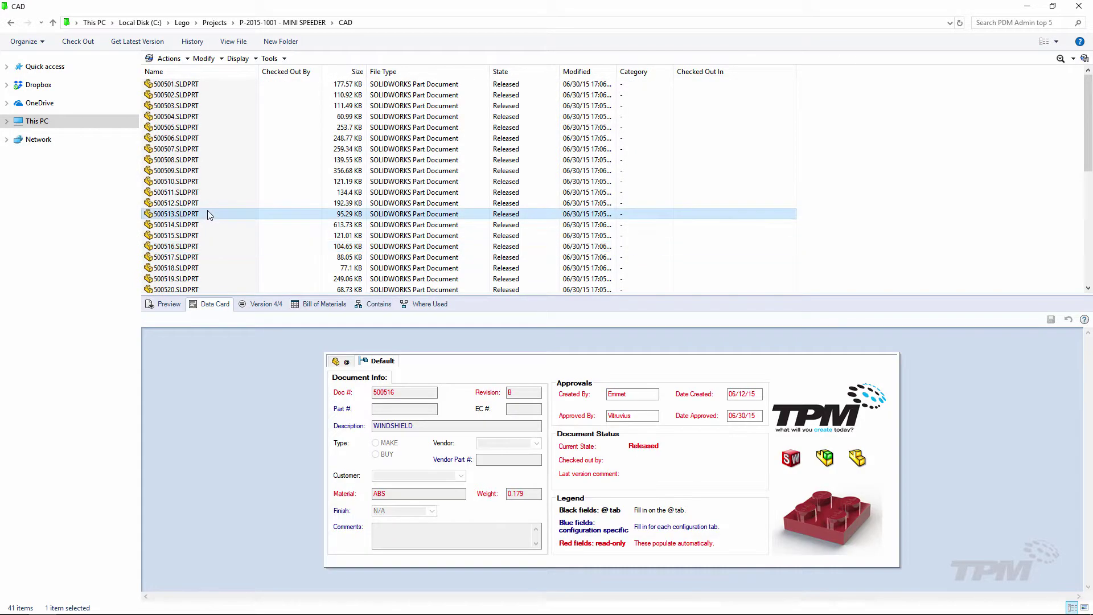
click(206, 203)
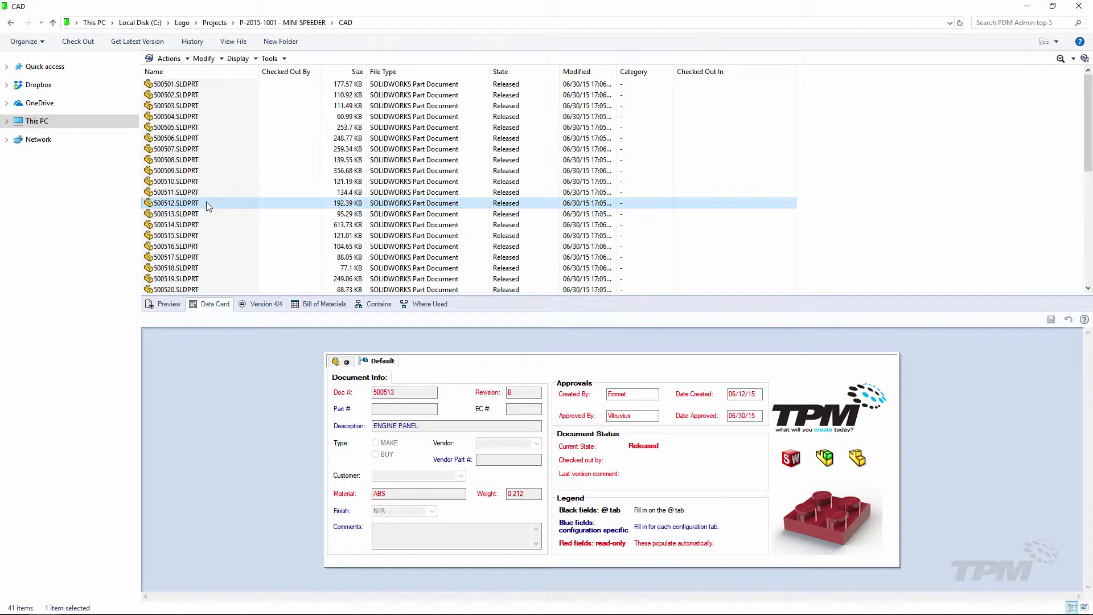
click(204, 192)
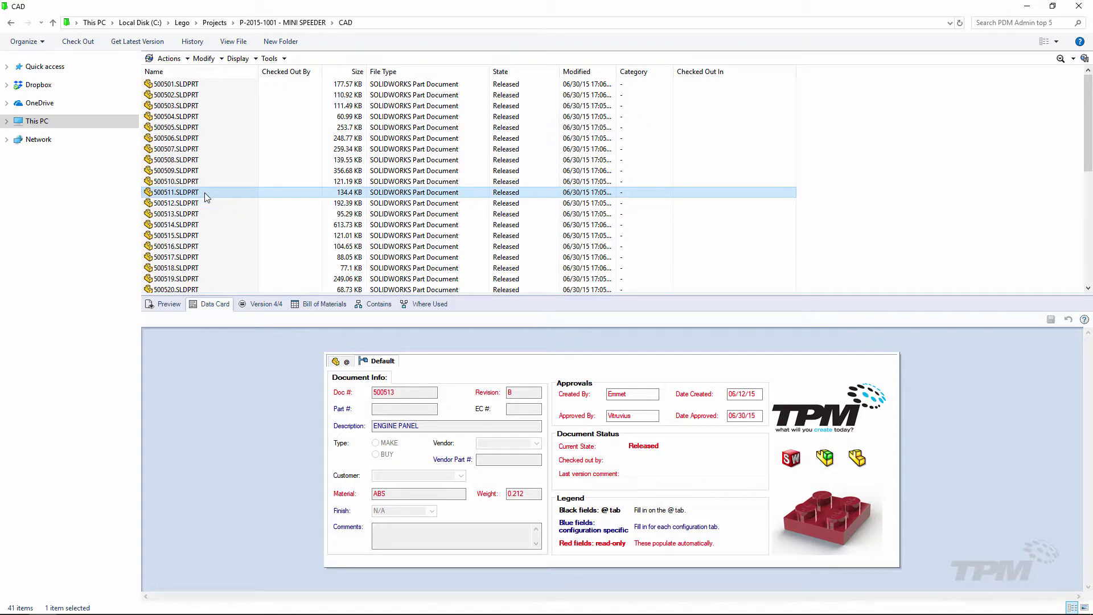
click(203, 182)
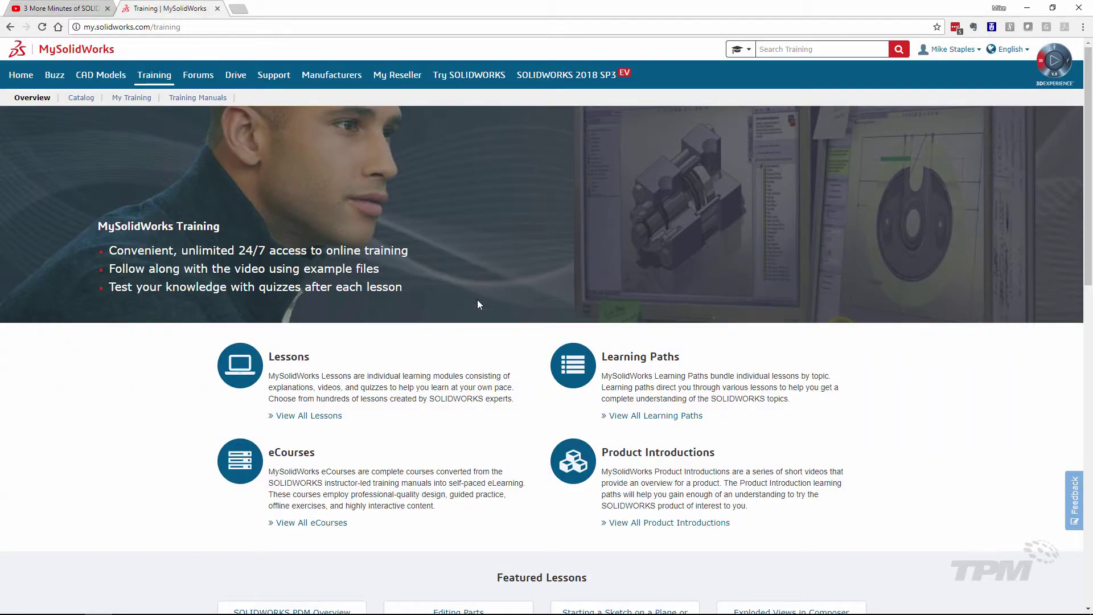
Step: Search the training catalog for 'pdm' and filter results to Learning Paths
click(802, 48)
text(pdm)
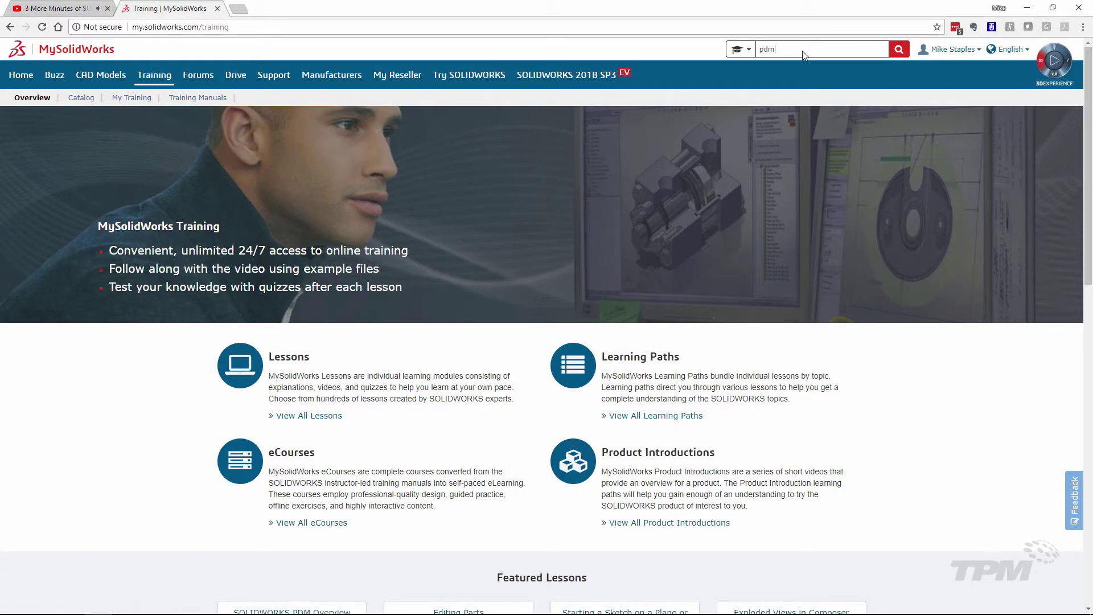
key(Return)
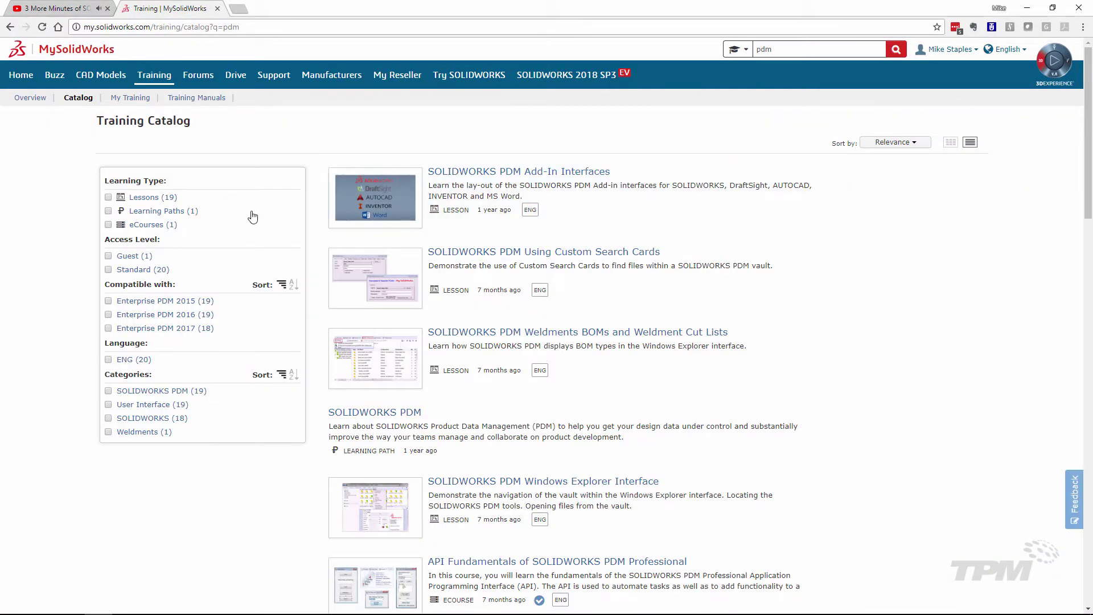
click(159, 211)
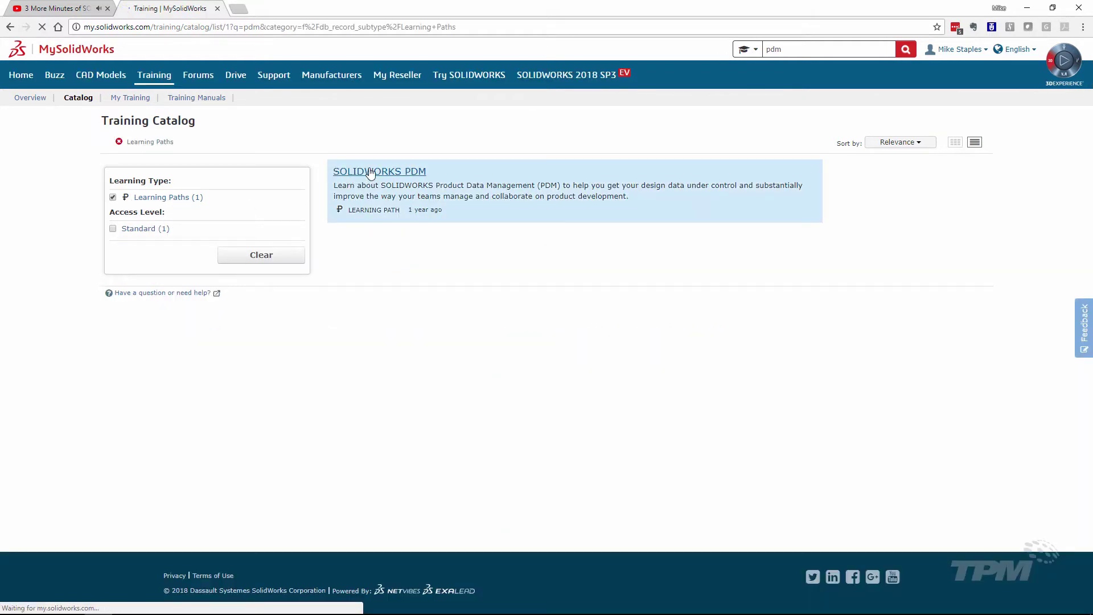